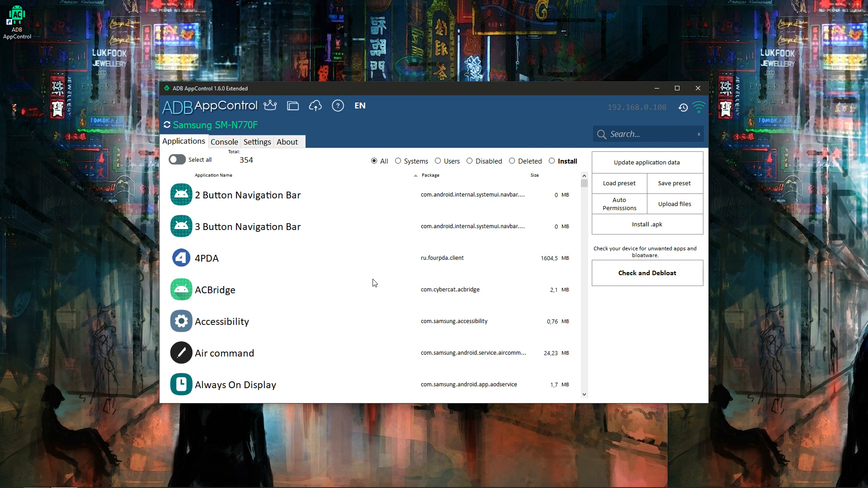
View the app details of ACBridge and close them.
right_click(223, 289)
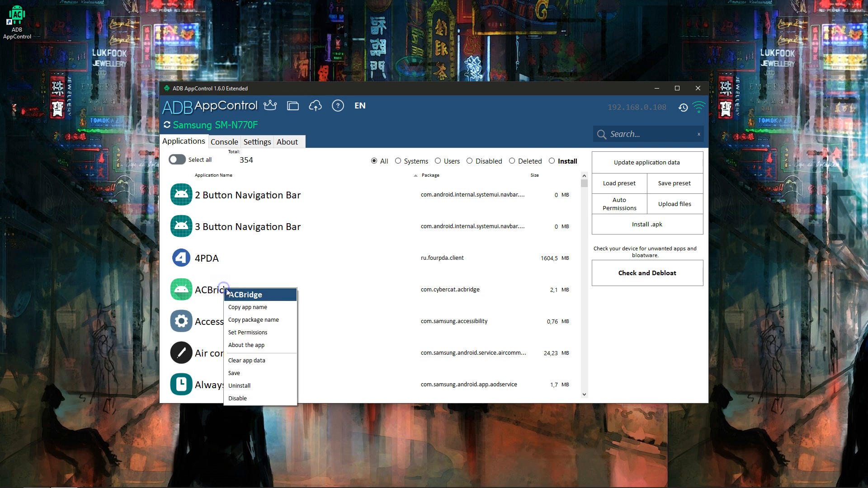
click(264, 296)
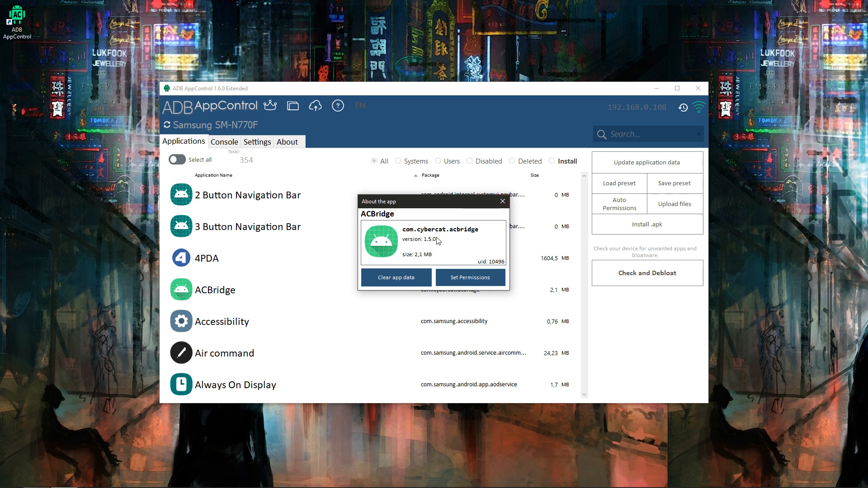
click(503, 201)
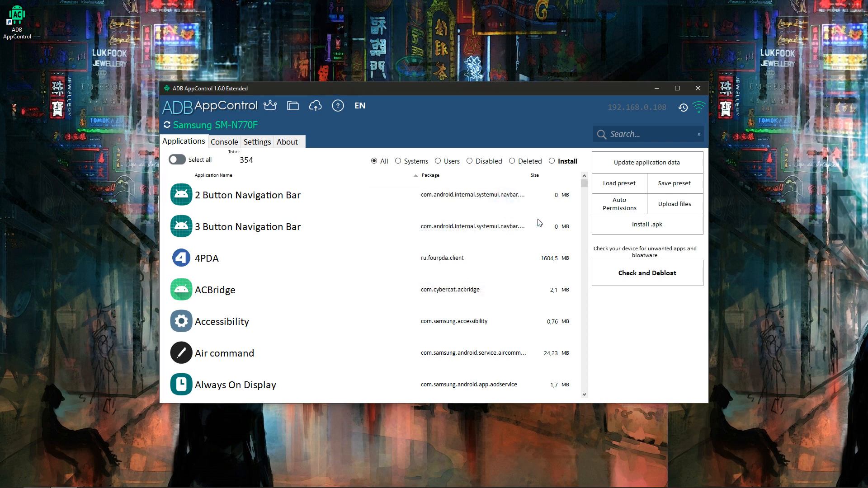
click(644, 232)
click(580, 103)
List the attached devices by running the adb command "devices" in the console.
click(221, 143)
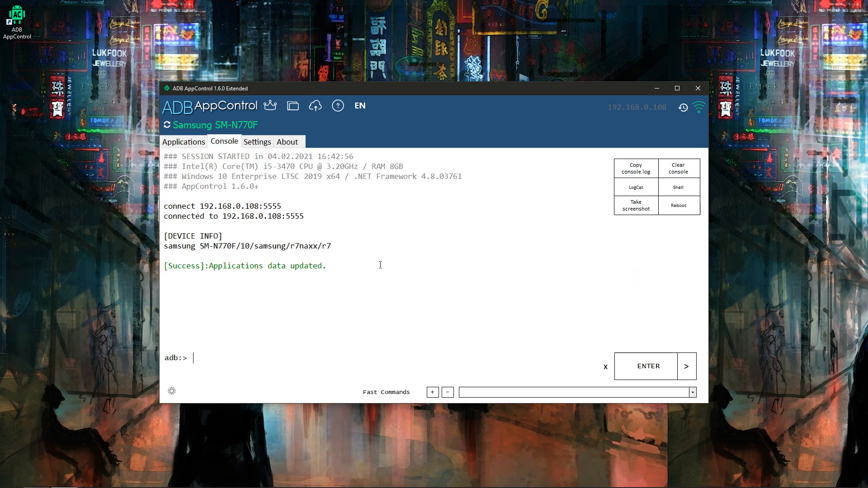
text(devices)
key(Return)
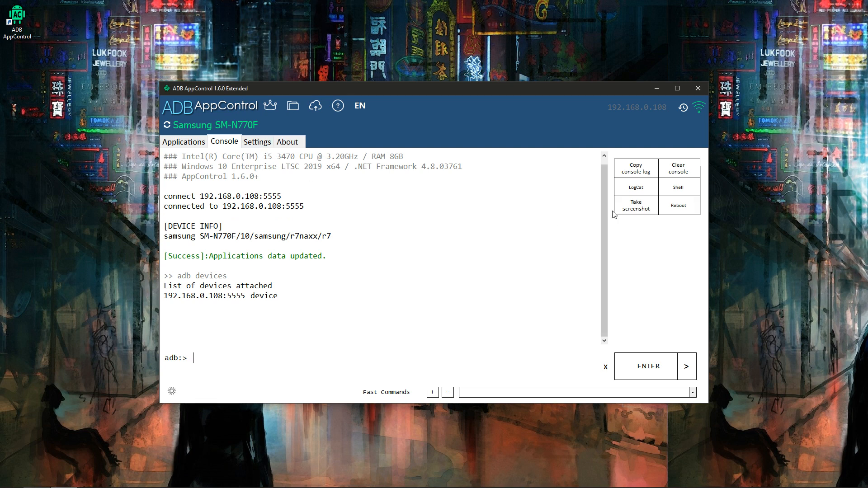
Start a logcat at the Verbose level, and close its output window and the logcat options.
click(648, 193)
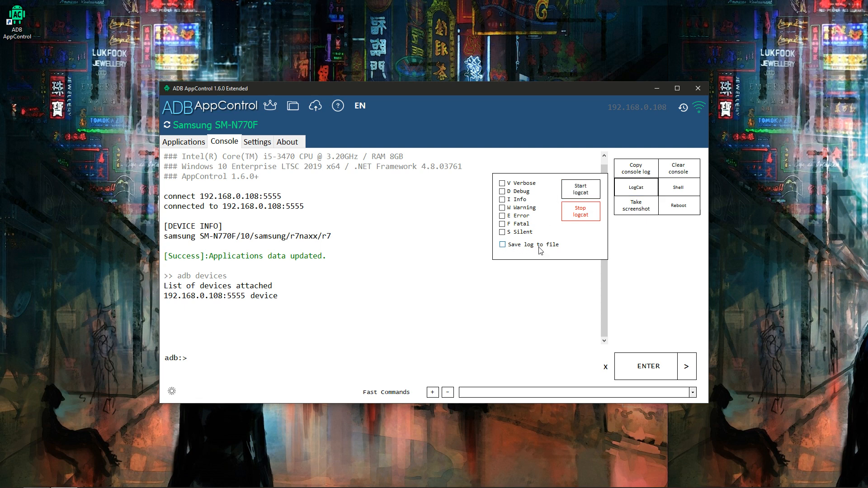
click(502, 183)
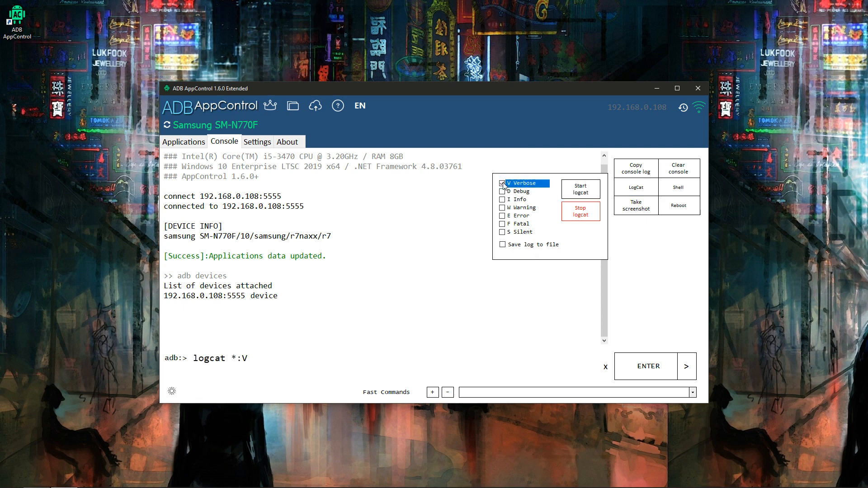
click(584, 192)
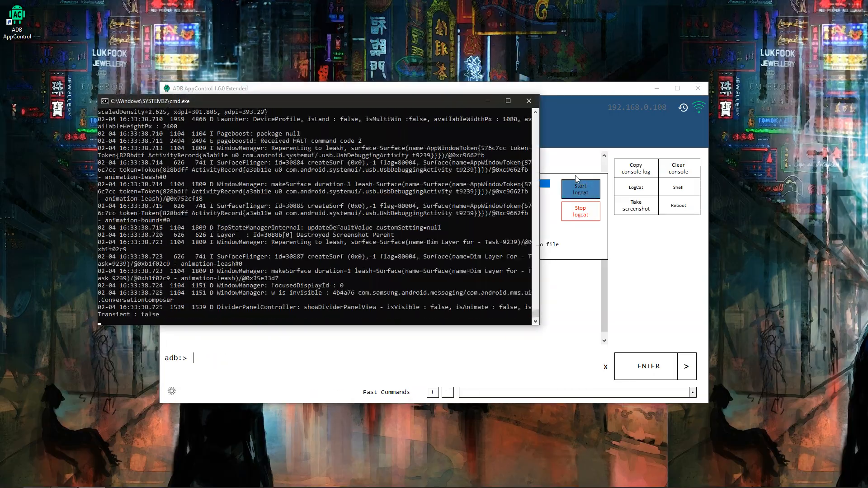
click(528, 101)
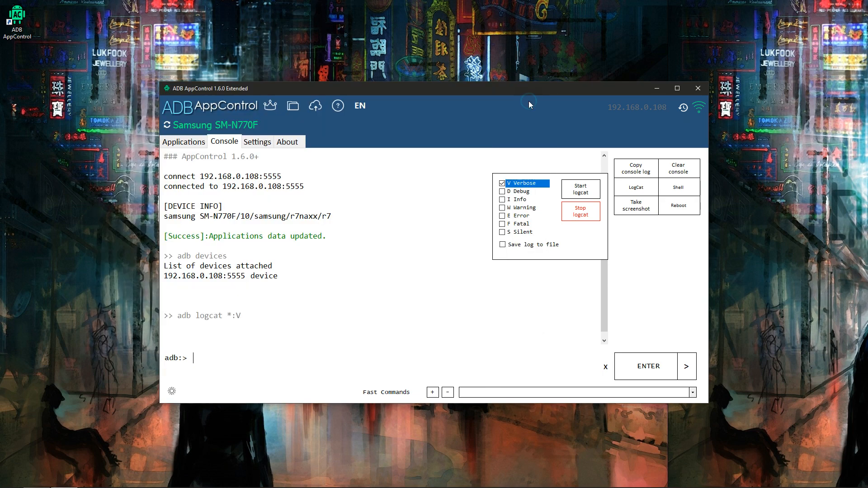
click(628, 190)
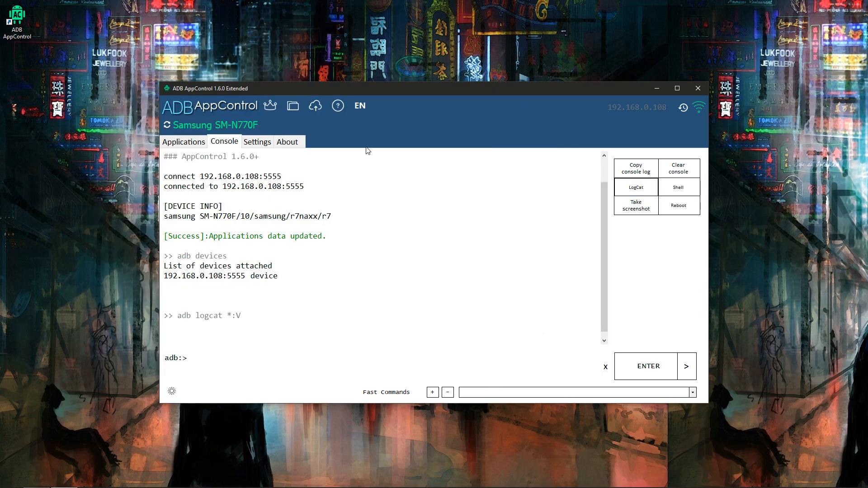
Try an icon size of 6 and a font size of 20 for the application list in the settings.
click(256, 144)
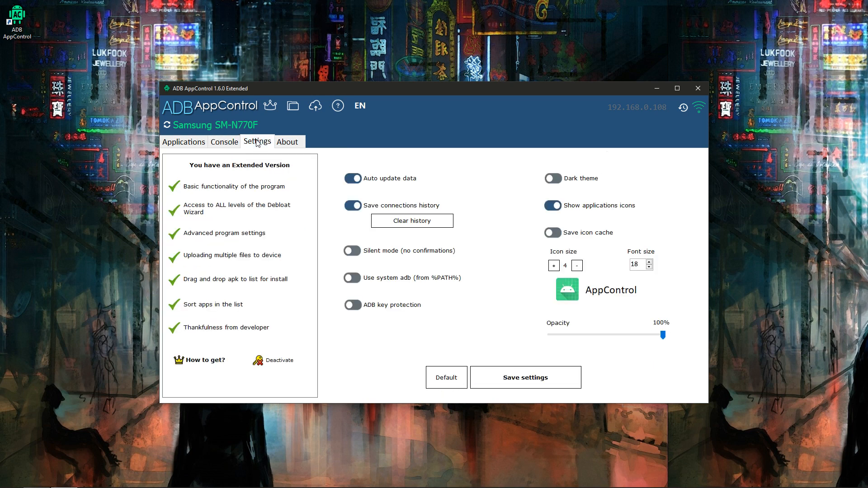
click(553, 265)
click(554, 266)
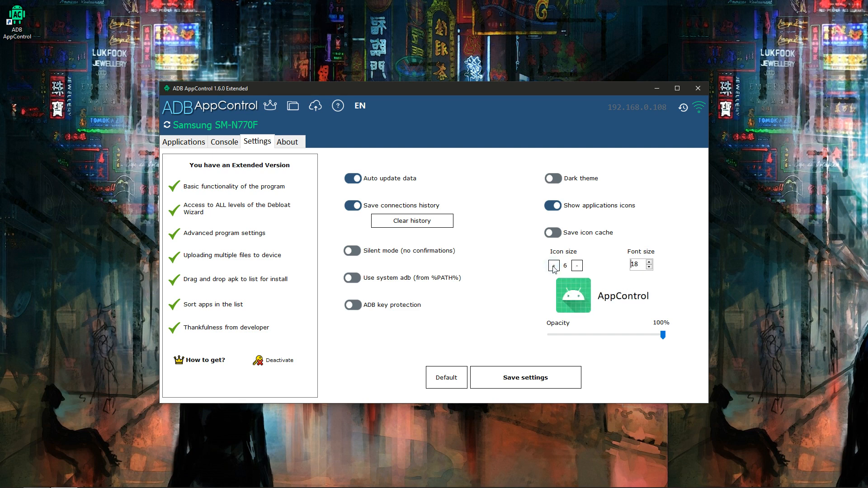
click(650, 261)
click(650, 261)
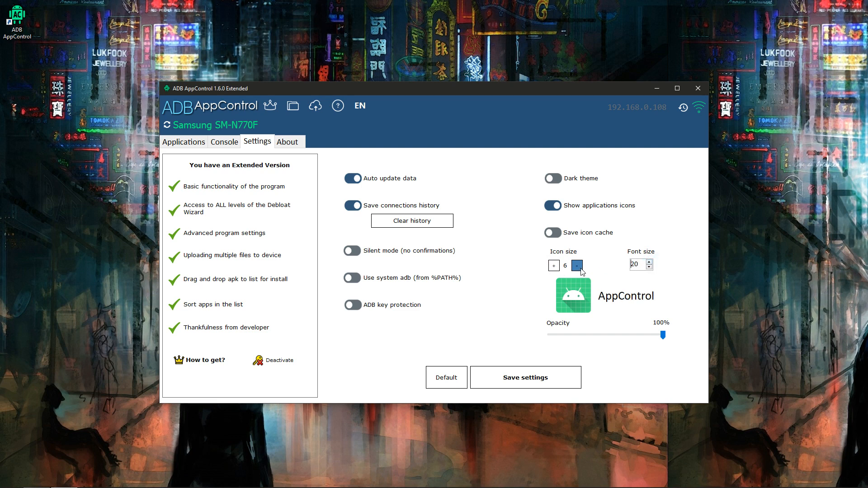
click(649, 267)
click(649, 267)
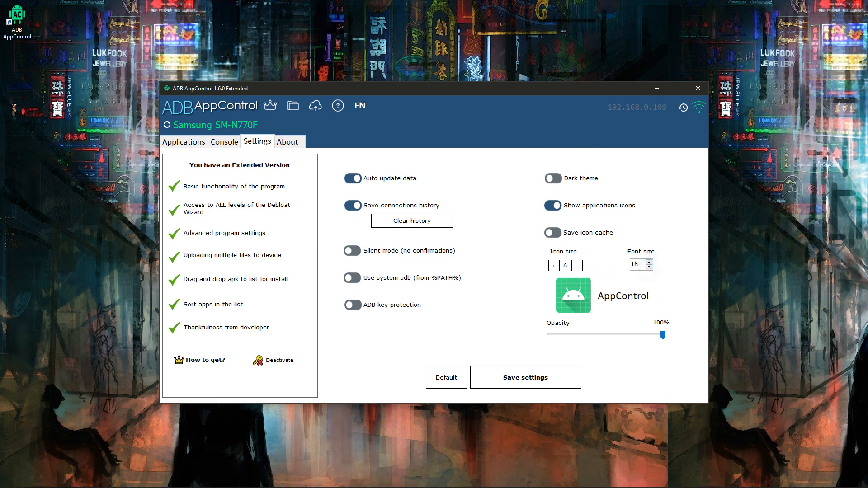
Set the application list's icon size to 2 and font size to 15, and save the settings.
click(578, 265)
click(577, 266)
click(577, 265)
click(577, 265)
click(577, 265)
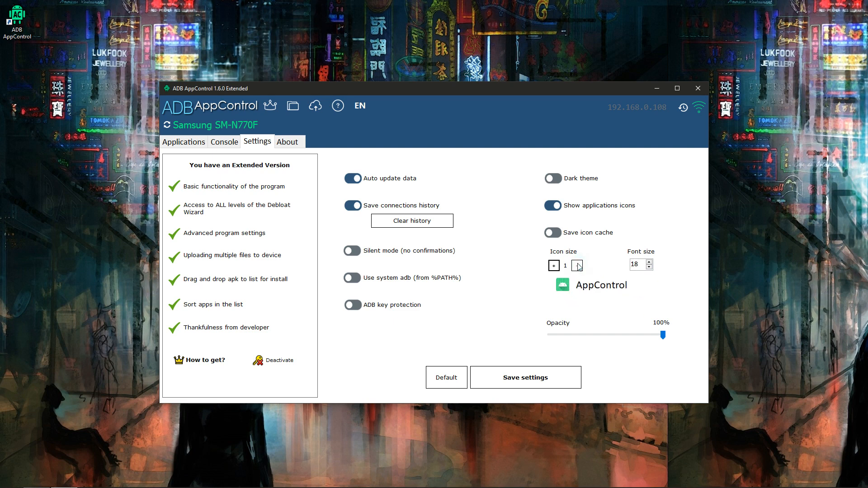
click(554, 265)
click(649, 267)
click(649, 267)
click(649, 267)
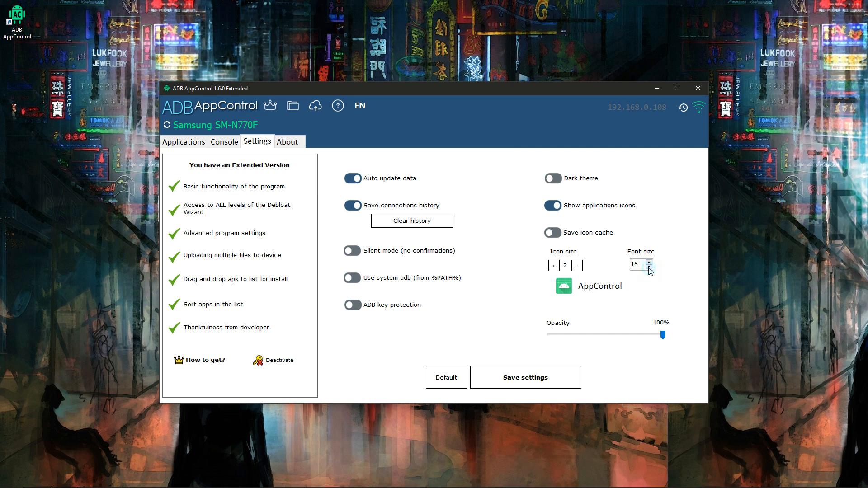
click(547, 374)
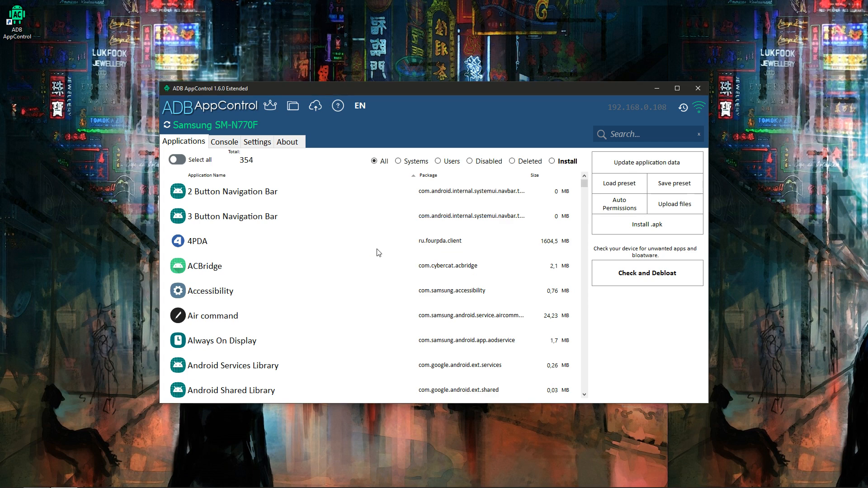
Enable the setting to use the system adb from %PATH%.
click(248, 144)
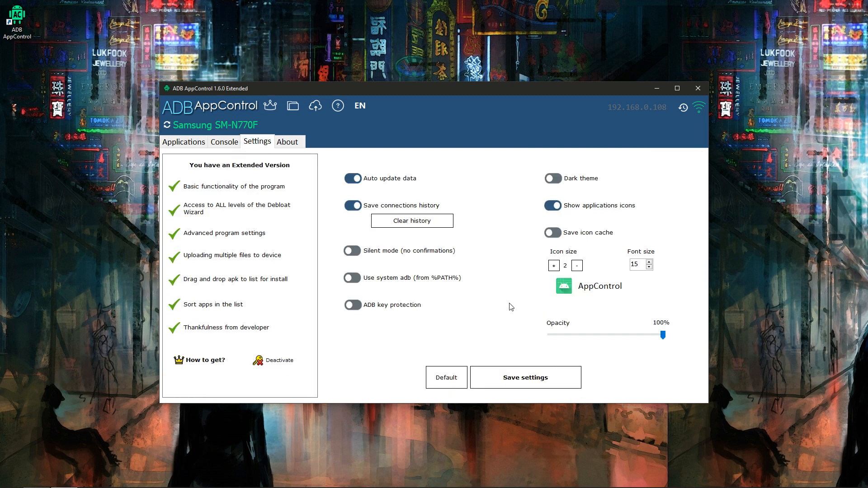
mouse_move(369, 280)
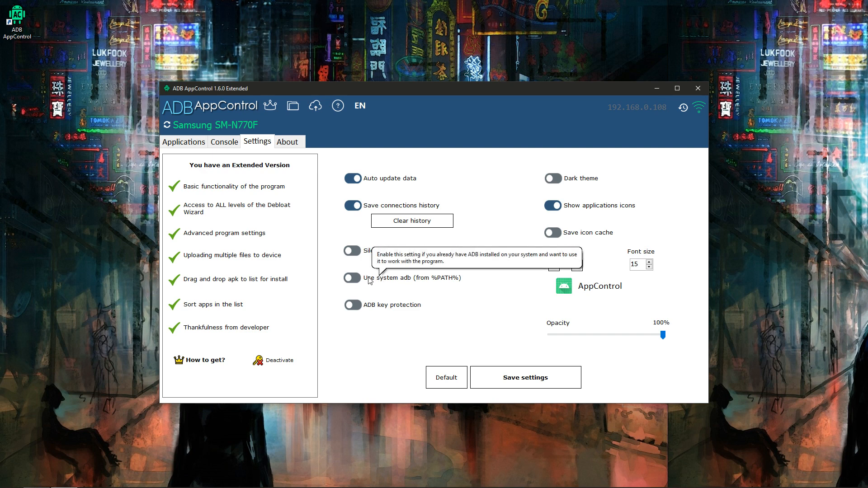
click(351, 279)
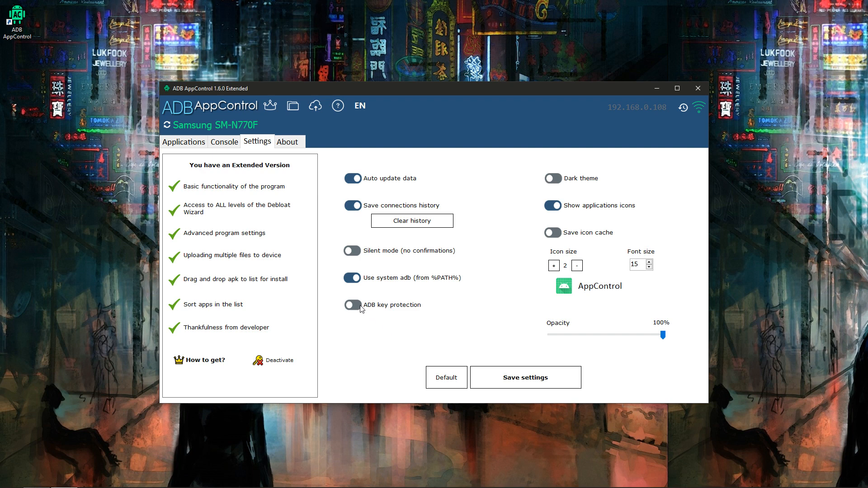
Enable ADB key protection, entering and confirming a new password for the ADB keys.
mouse_move(361, 308)
click(352, 305)
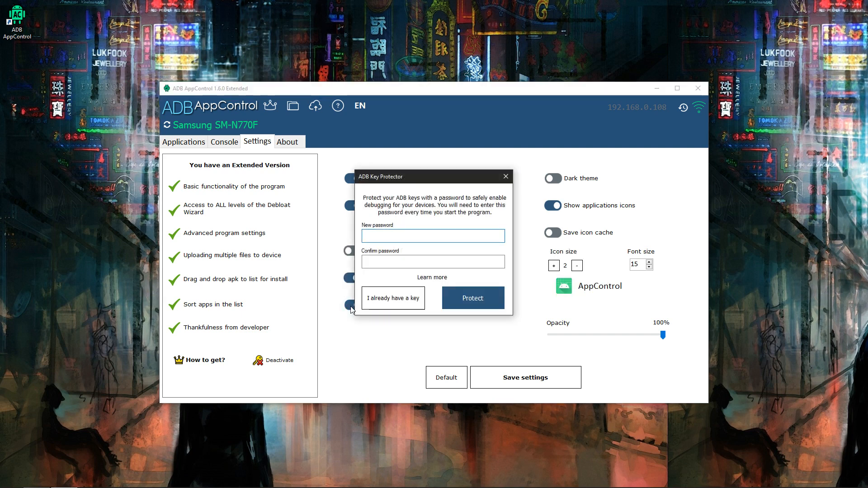
text(***)
key(Tab)
text(***)
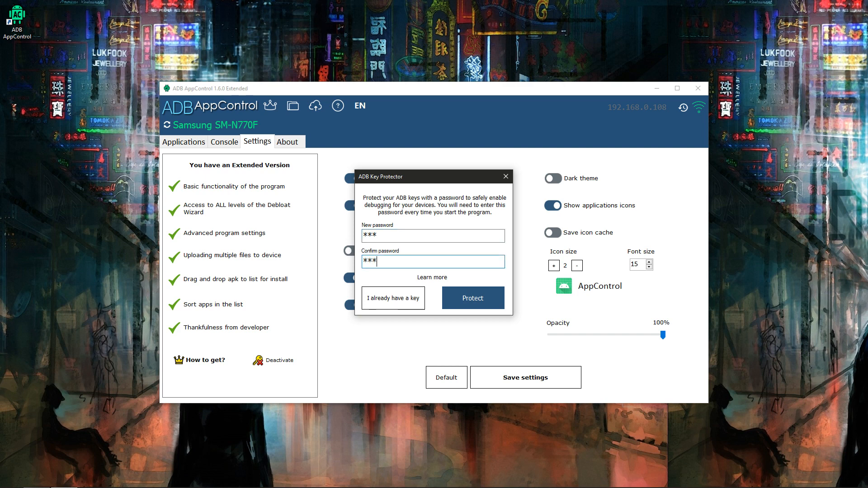
click(492, 297)
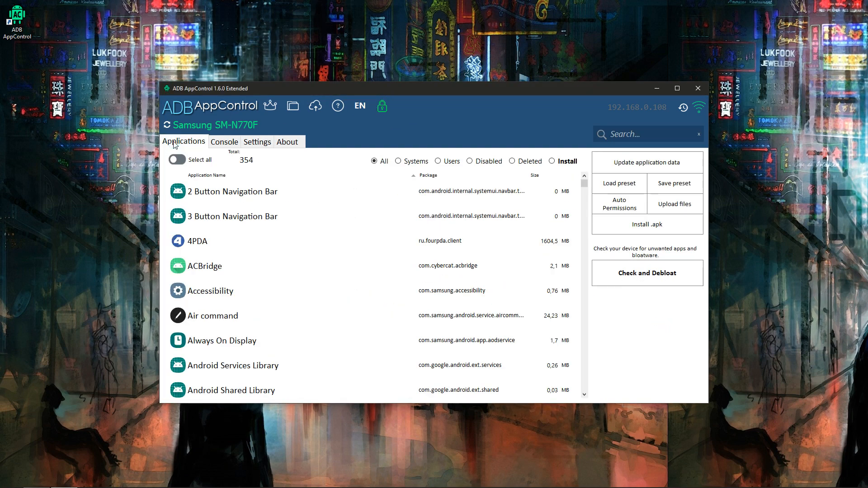
Disconnect the Samsung device at 192.168.0.108 and connect to it again.
click(699, 108)
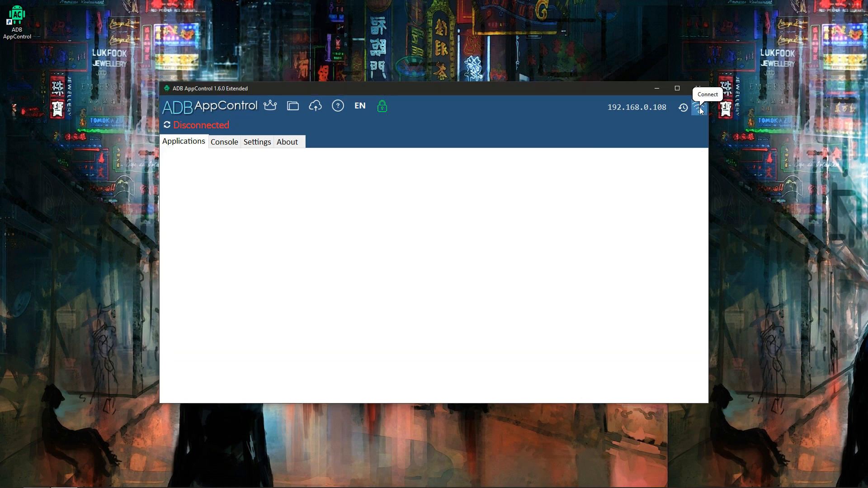
click(699, 108)
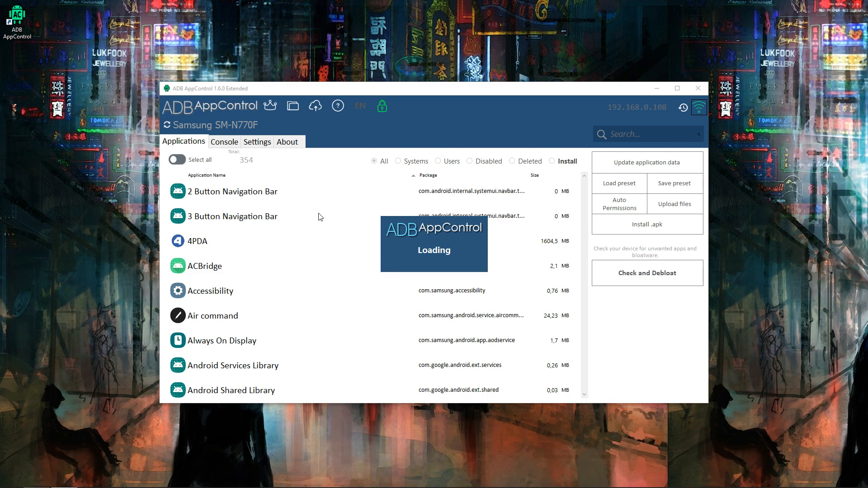
Turn off automatic data updating in the settings and save the change.
click(256, 143)
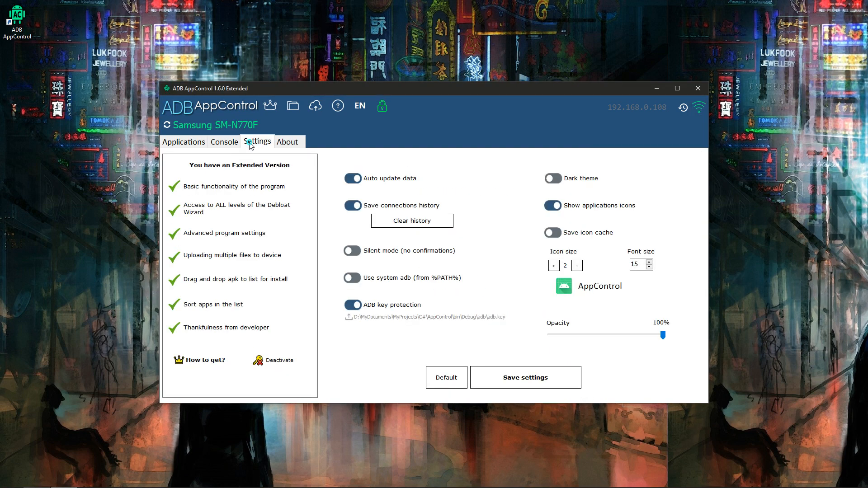
click(353, 179)
click(549, 373)
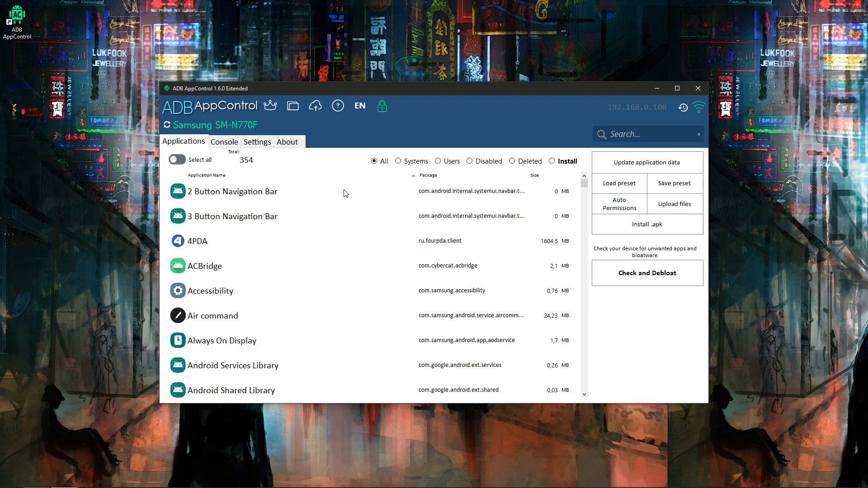
Lock the ADB keys and try connecting to the device with the random unprotected key, ending with a disconnect.
click(382, 106)
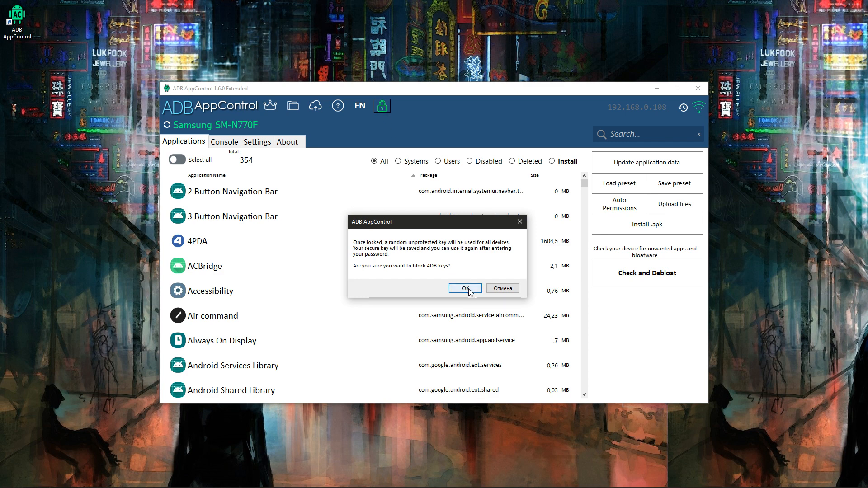
click(467, 290)
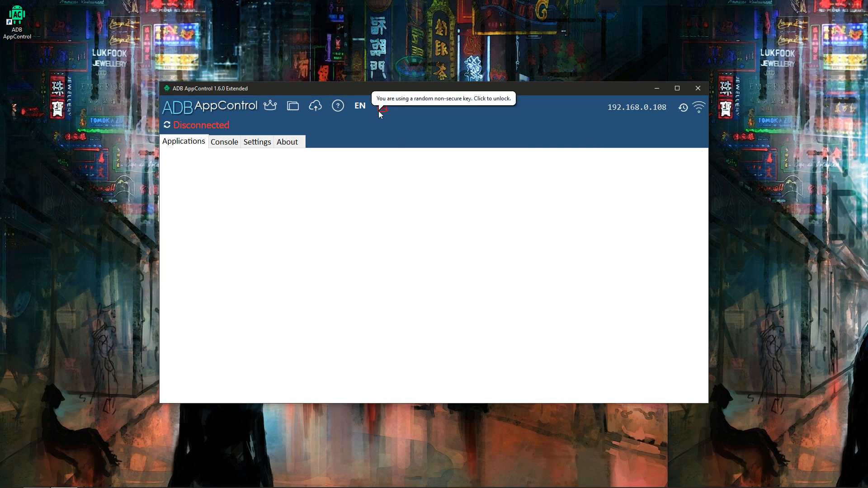
click(699, 108)
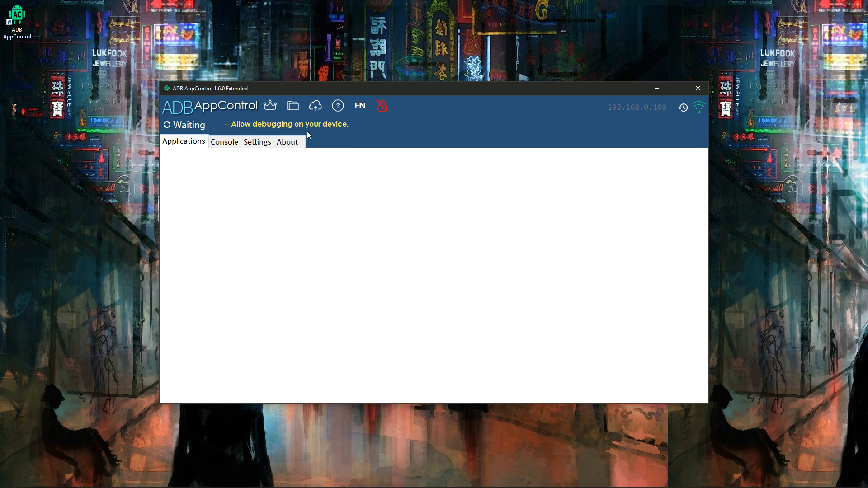
click(696, 111)
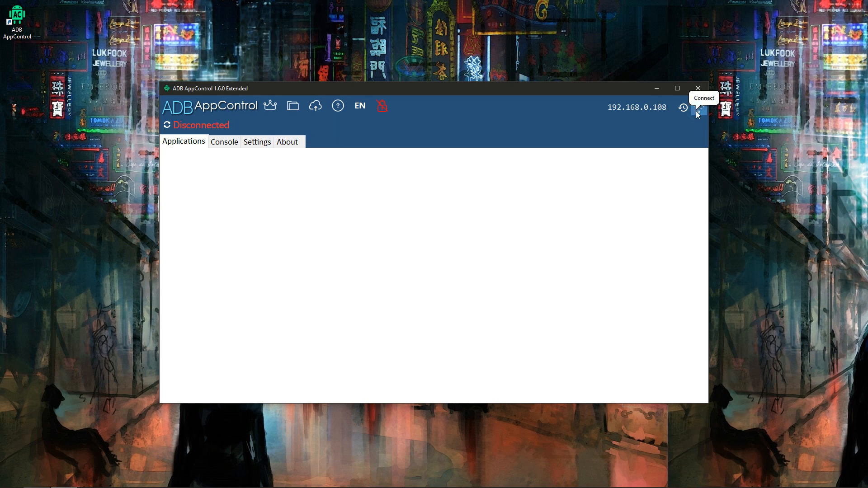
Unlock the ADB keys by entering the key protection password, and reconnect to the device.
click(382, 107)
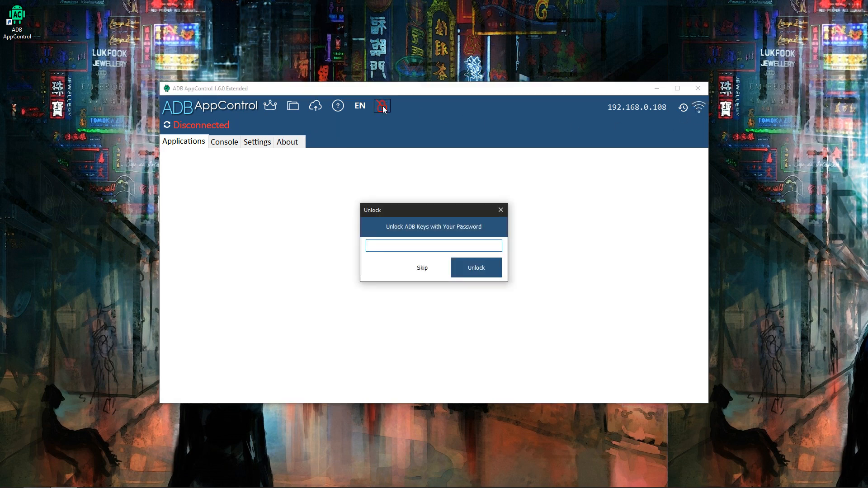
text(***)
click(479, 267)
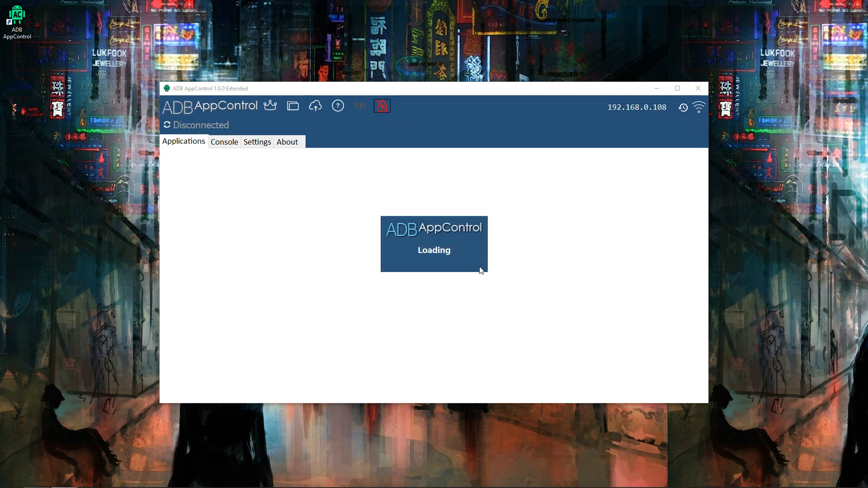
click(699, 108)
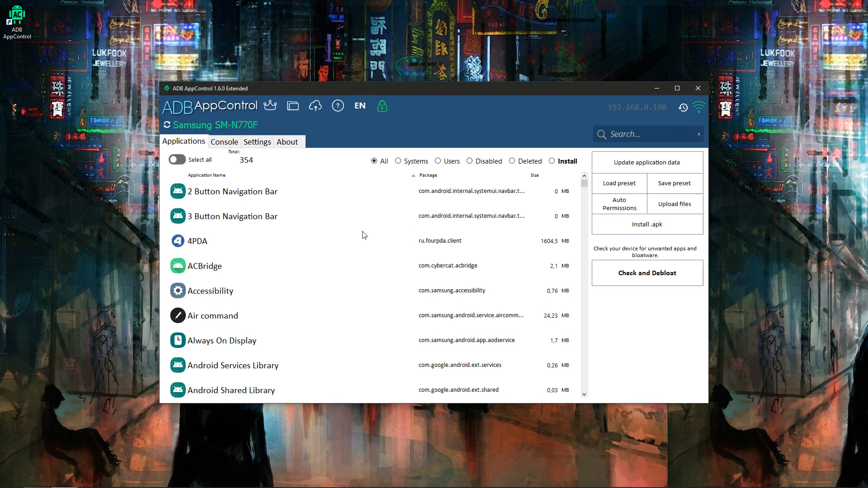
Turn on the dark theme in the program settings and save the change.
click(258, 143)
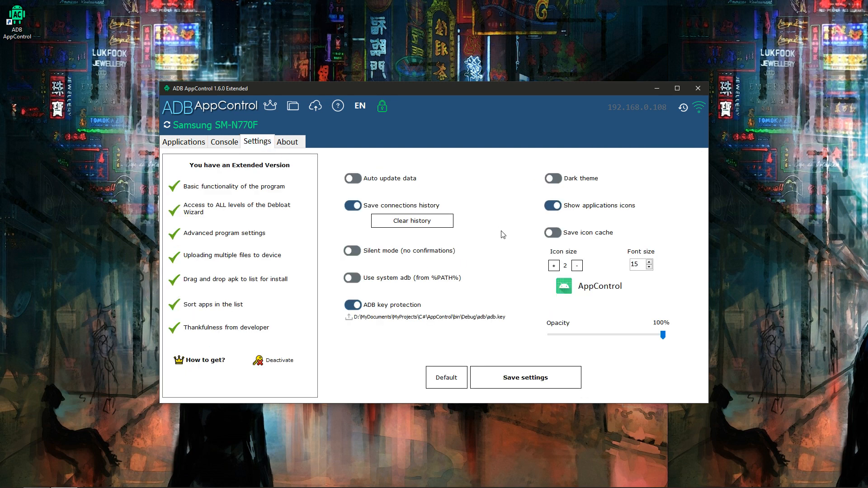
mouse_move(580, 180)
click(517, 378)
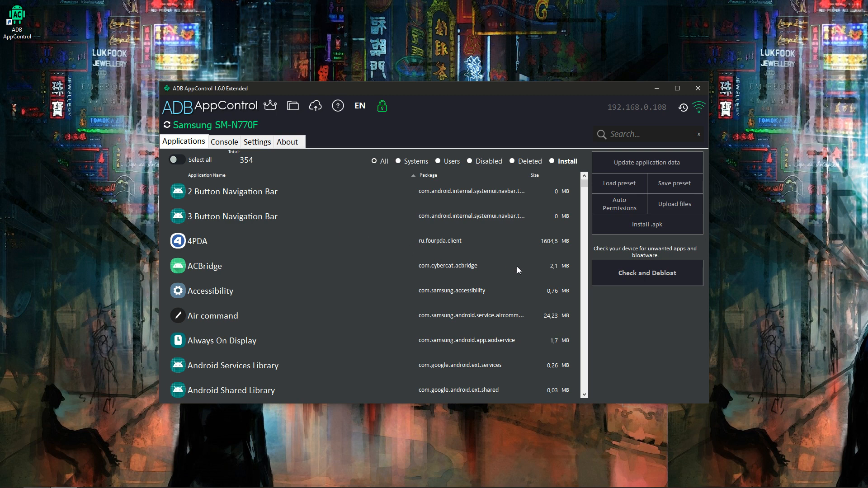
Examine the Debloat Wizard's cleaning levels from Basic up to Maximal, and close the wizard without applying it.
click(601, 272)
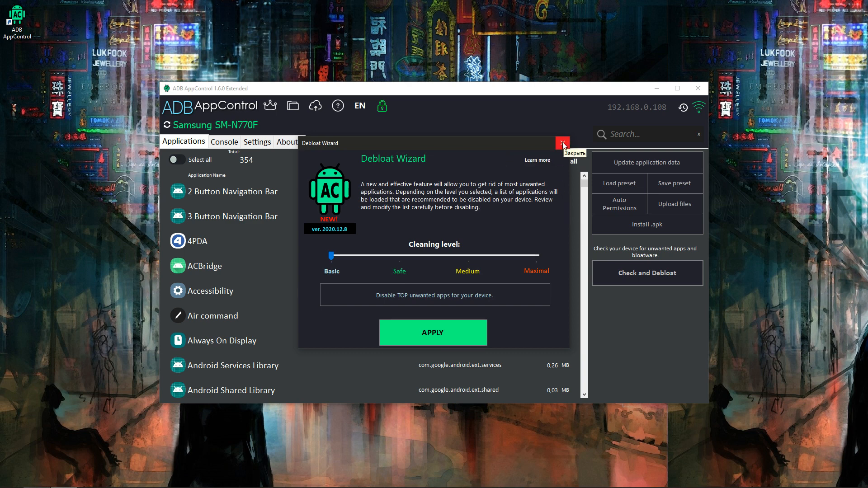
drag(331, 255, 530, 261)
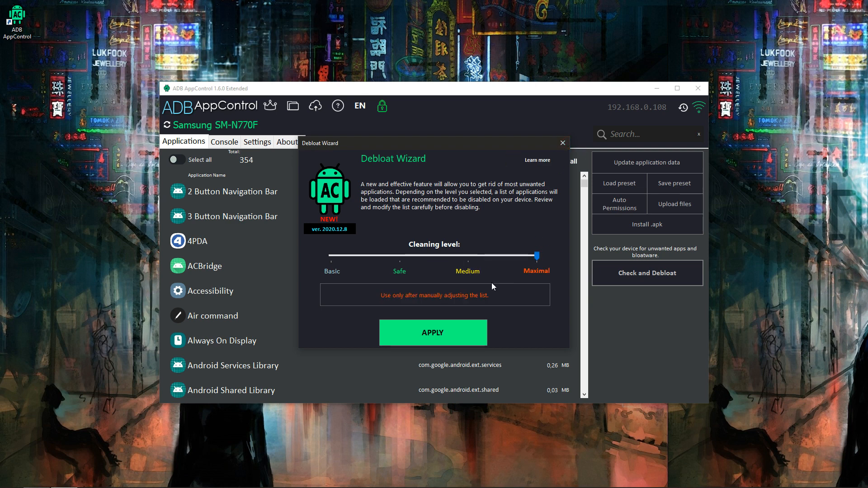
click(563, 143)
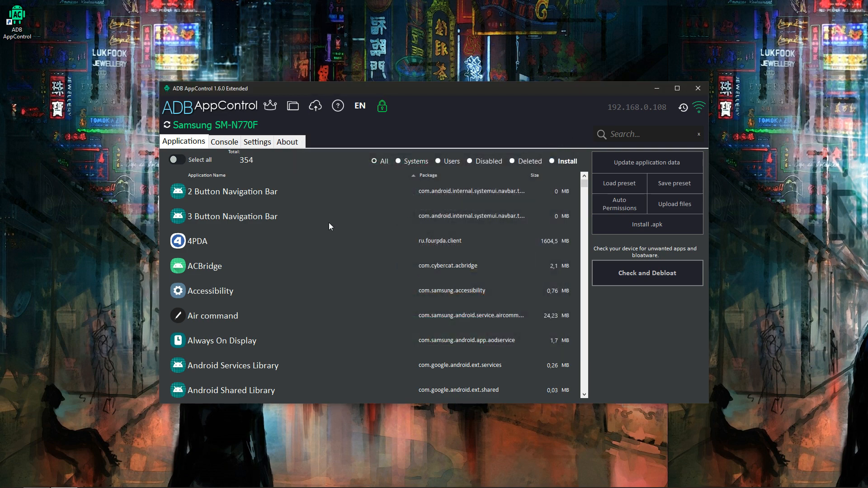
Look over the console log and the settings page in the dark theme, and close the program.
click(229, 143)
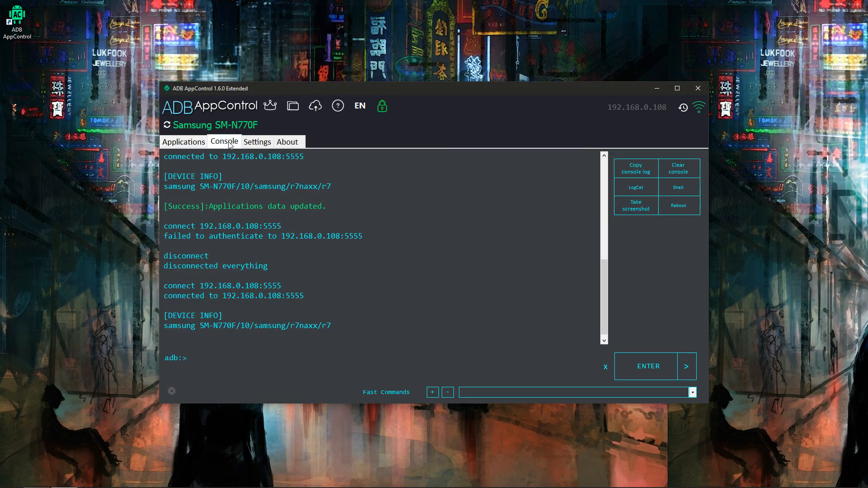
scroll(265, 298, down, 1)
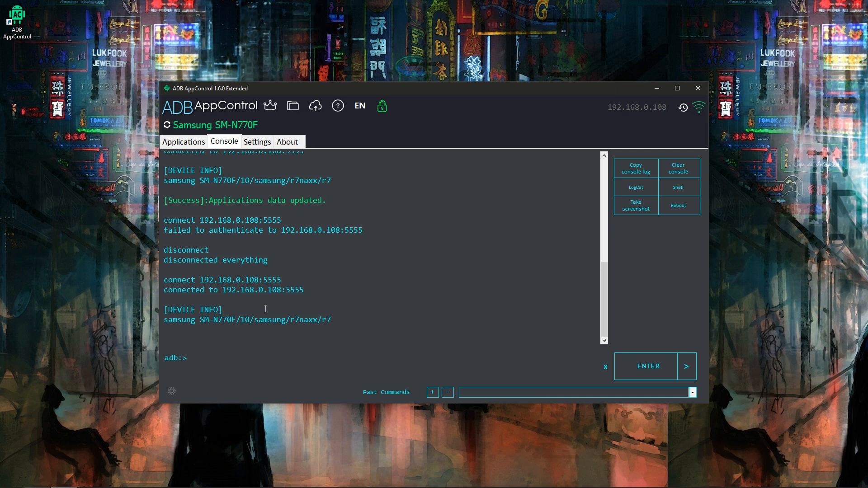
scroll(265, 308, up, 8)
click(261, 142)
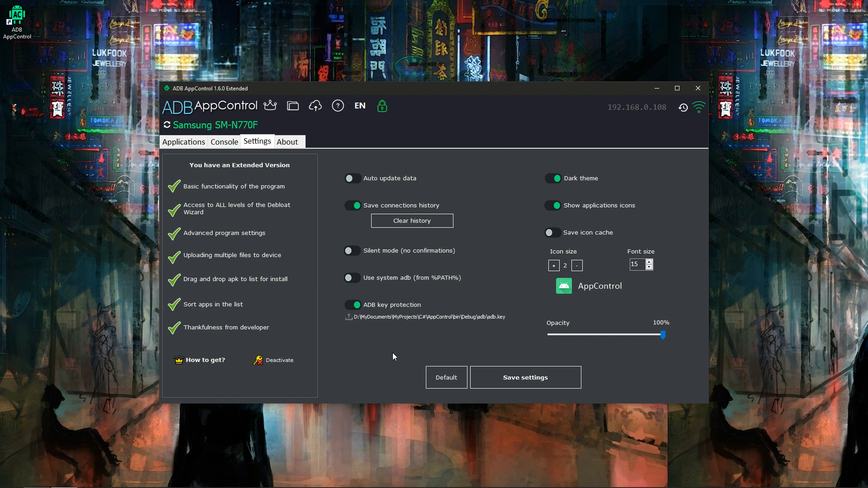
click(698, 89)
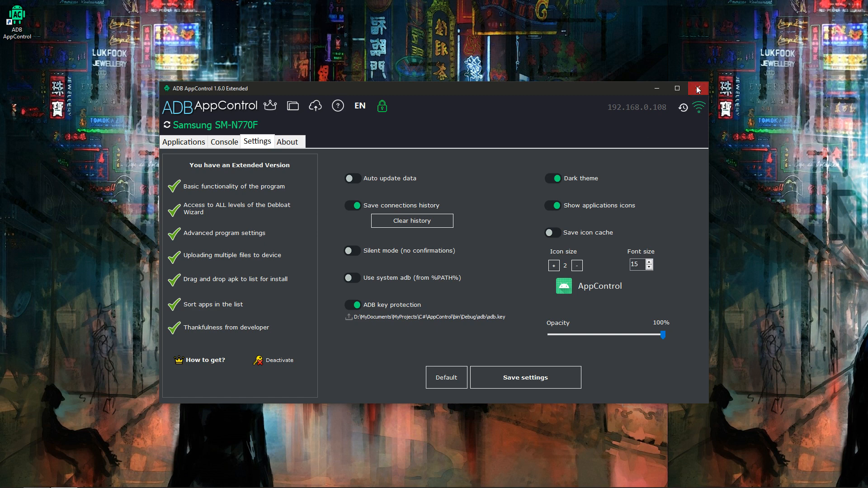